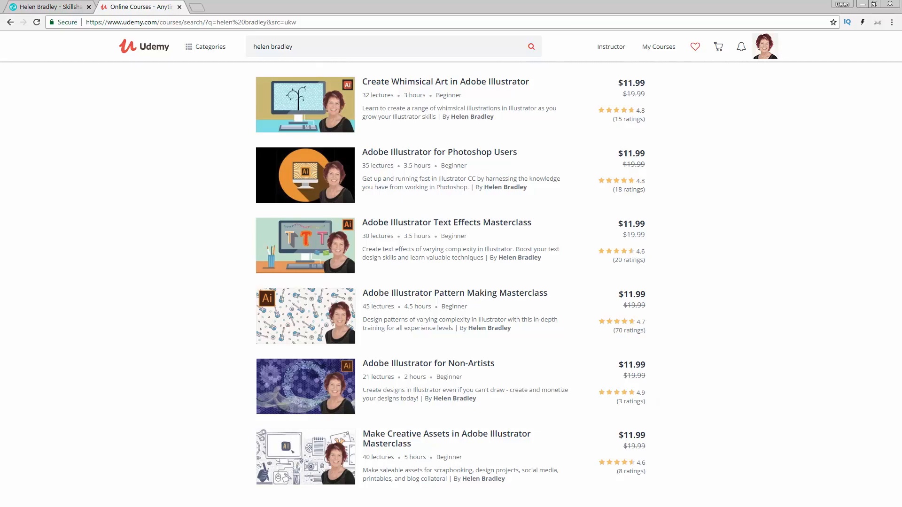
{"action": "key", "text": "ctrl+w"}
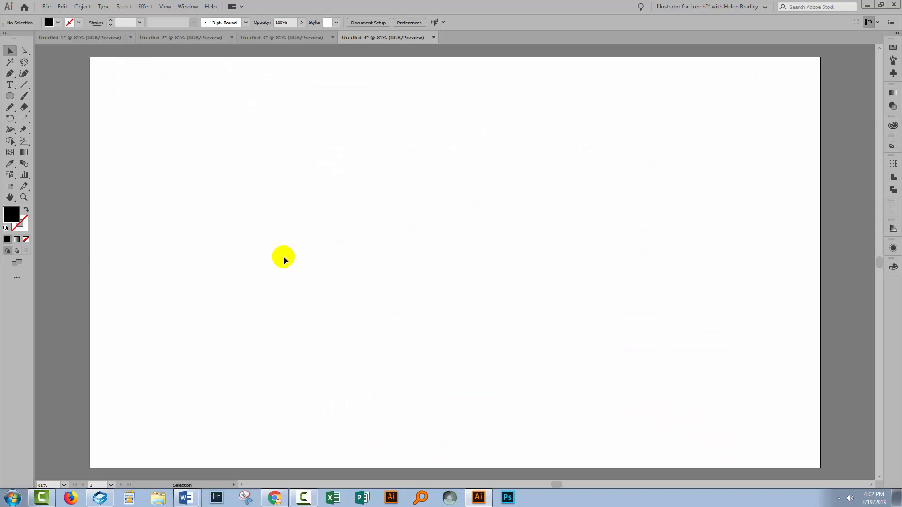
- Add the word DREAM as point text on the blank artboard at a font size of 120 pt
{"action": "left_click", "coordinate": [10, 85]}
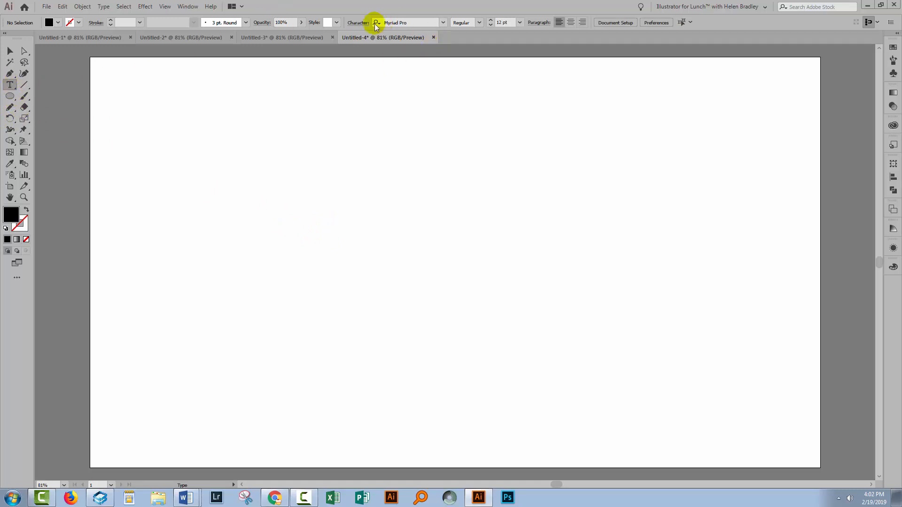
{"action": "left_click", "coordinate": [503, 21]}
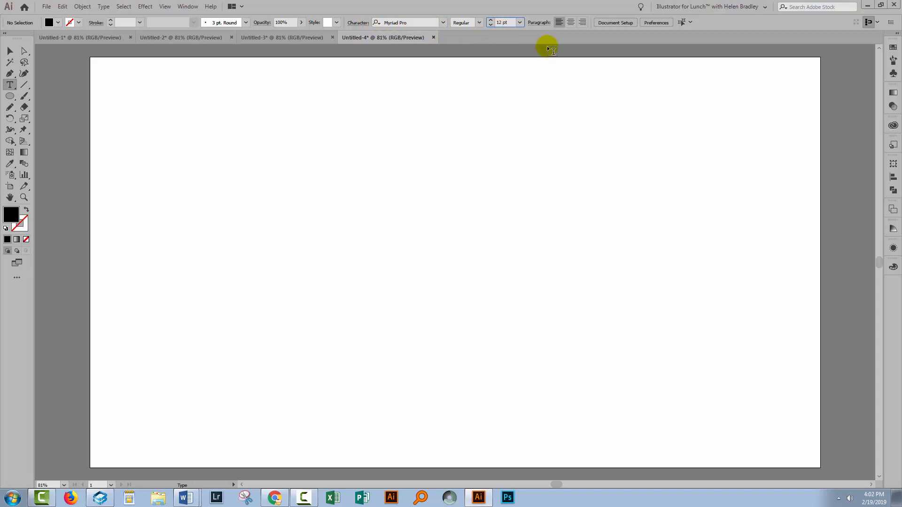
{"action": "type", "text": "0"}
{"action": "key", "text": "Tab"}
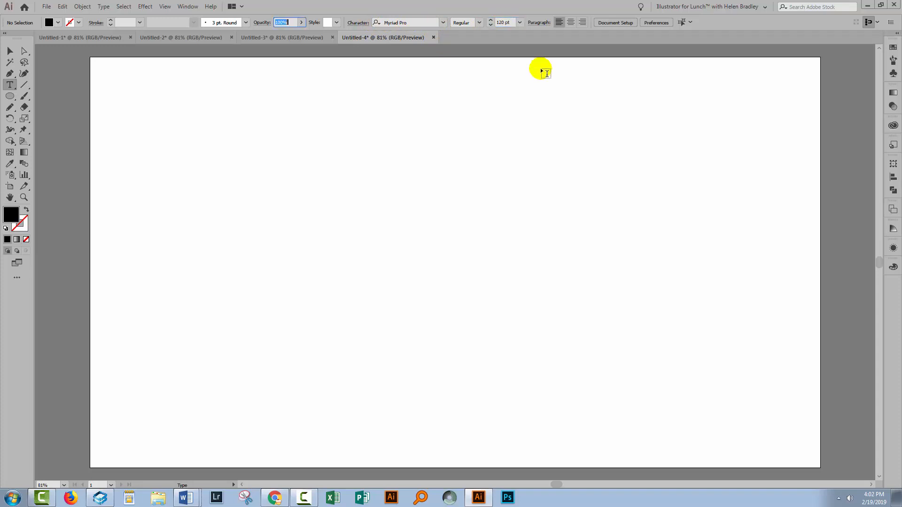
{"action": "left_click", "coordinate": [267, 235]}
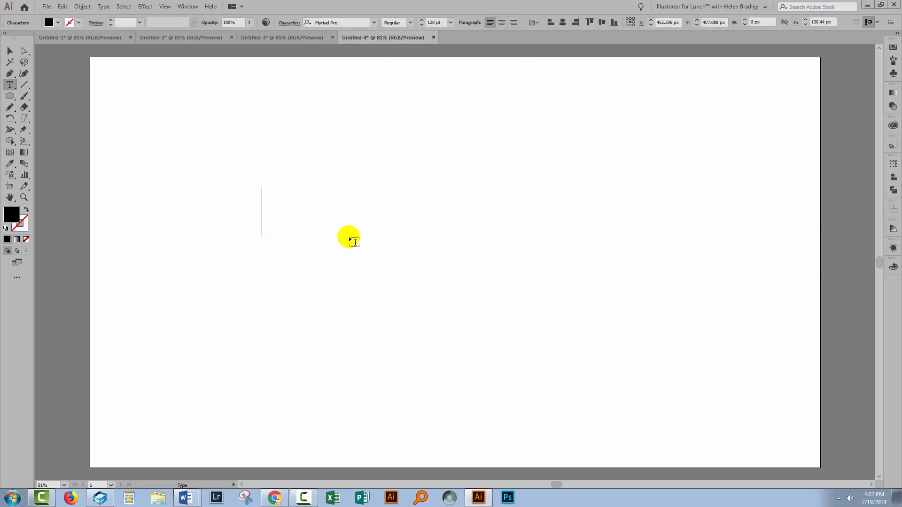
{"action": "type", "text": "DREAM"}
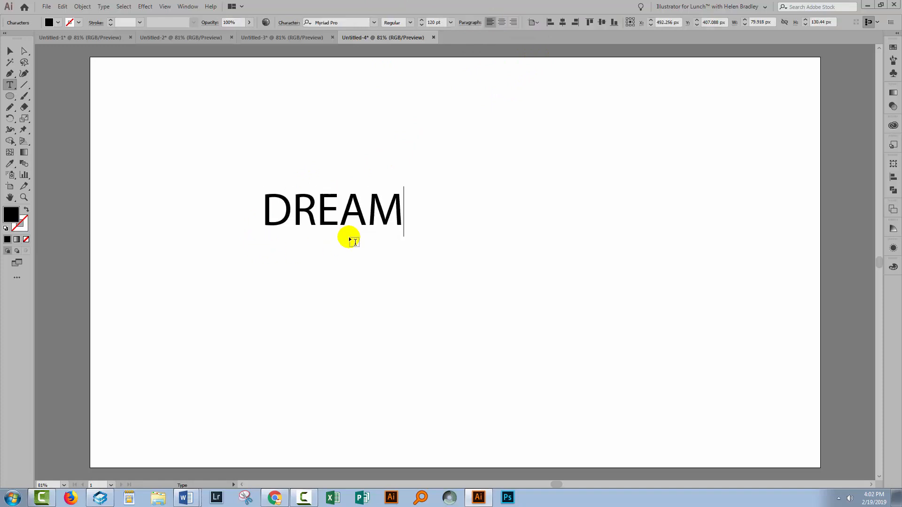
- Change the font style of the whole word DREAM to Bold SemiExtended
{"action": "key", "text": "ctrl+a"}
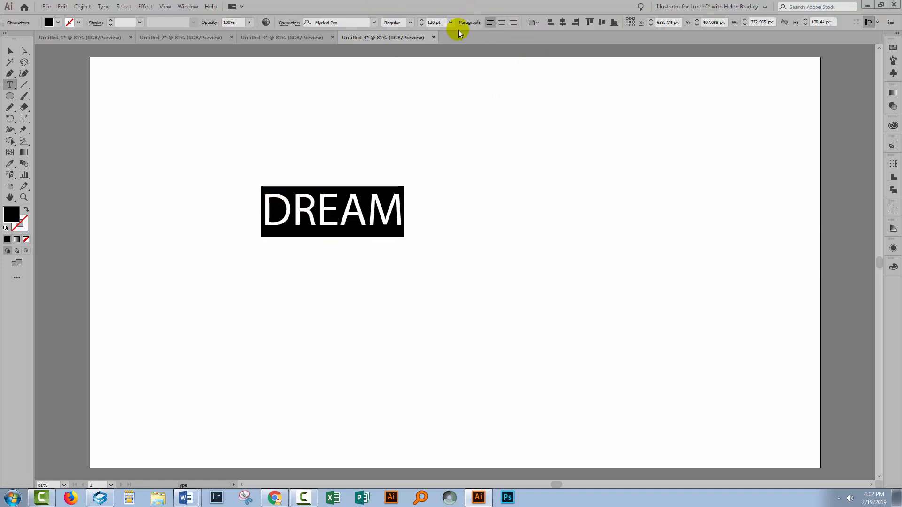
{"action": "left_click", "coordinate": [410, 23]}
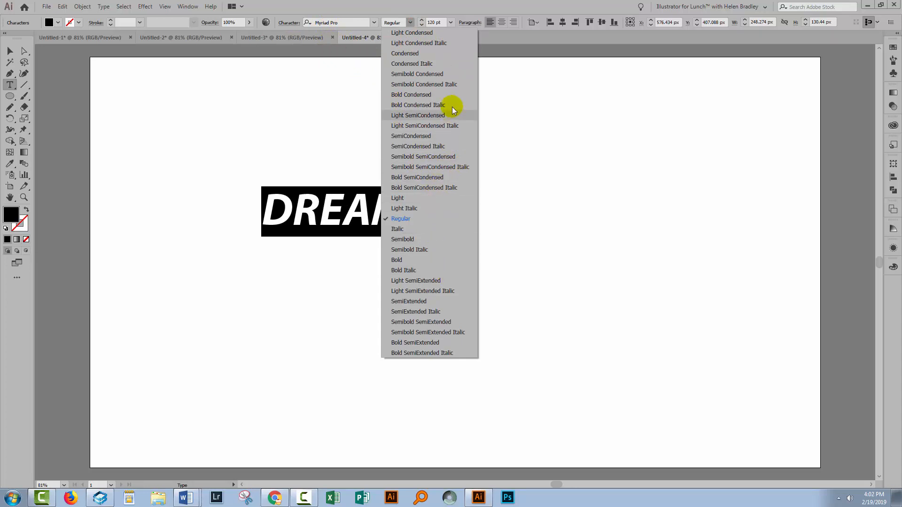
{"action": "left_click", "coordinate": [447, 342]}
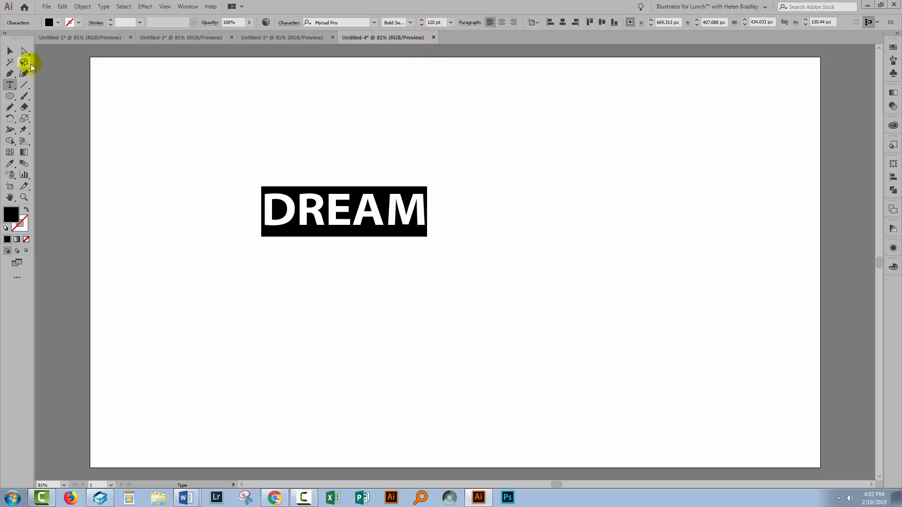
- Scale the DREAM text up to about 297 pt and move it to the middle of the artboard
{"action": "left_click", "coordinate": [10, 57]}
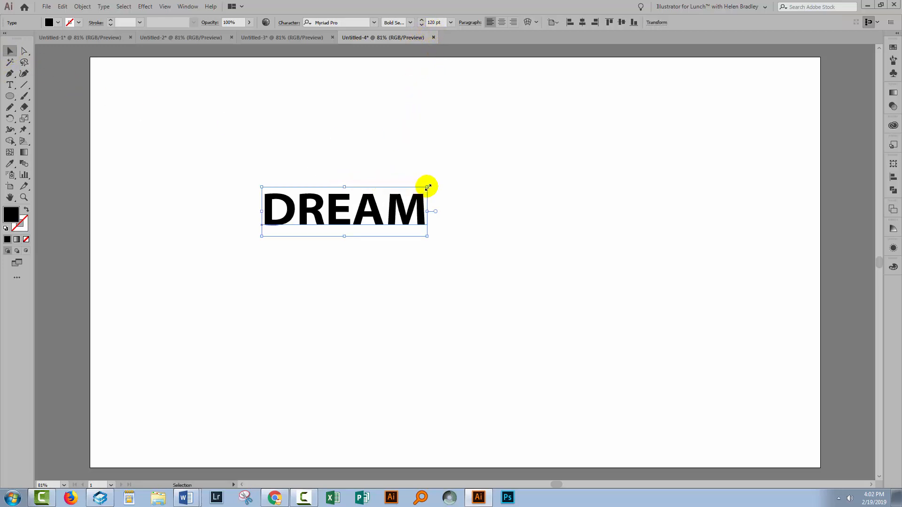
{"action": "left_click_drag", "start_coordinate": [427, 186], "coordinate": [672, 103]}
{"action": "left_click_drag", "start_coordinate": [547, 177], "coordinate": [534, 277]}
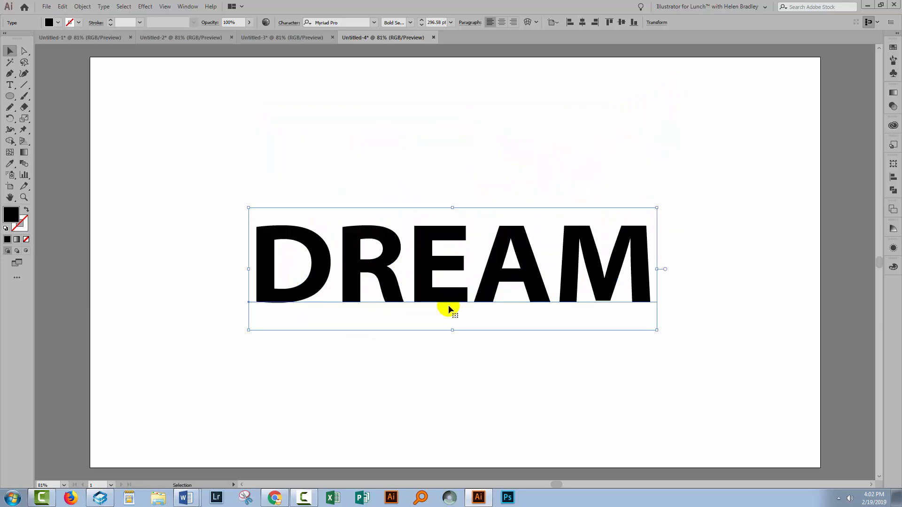
- Fill the DREAM text with the orange-red swatch and shift it slightly to the left
{"action": "left_click", "coordinate": [893, 47]}
{"action": "left_click", "coordinate": [833, 197]}
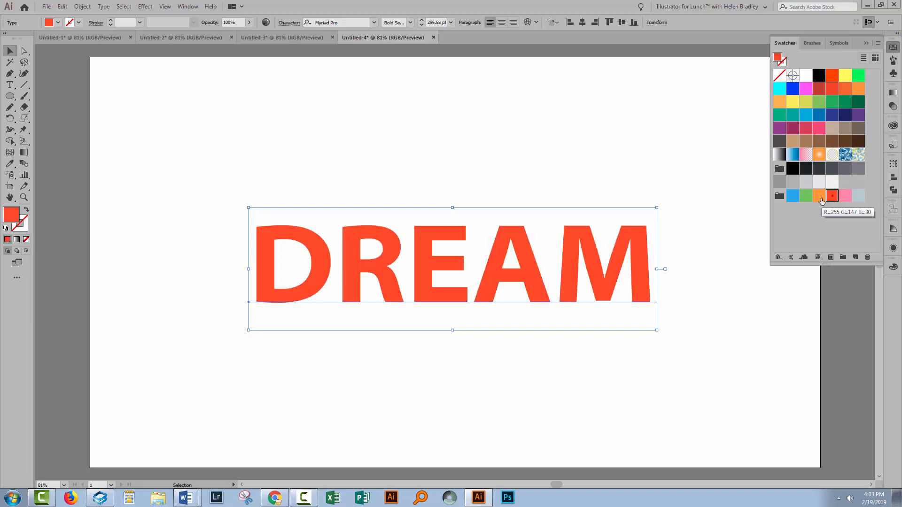
{"action": "left_click", "coordinate": [224, 279]}
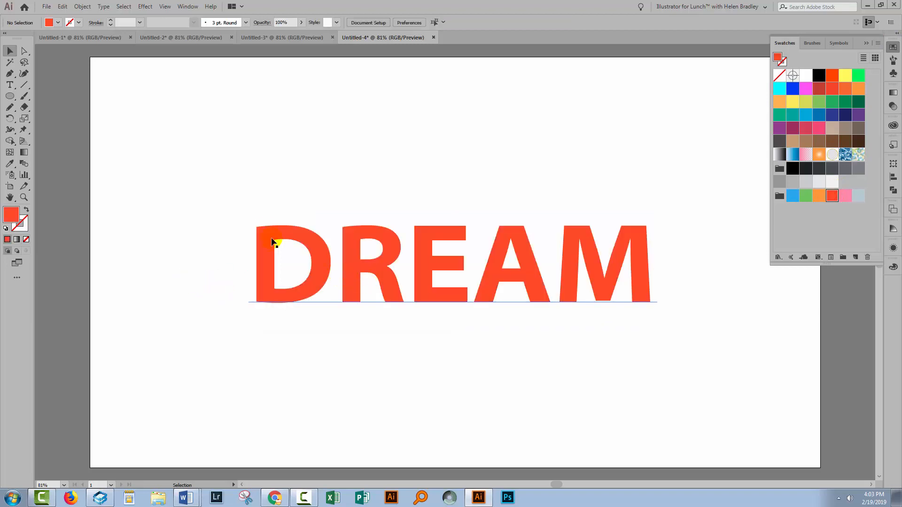
{"action": "left_click_drag", "start_coordinate": [273, 240], "coordinate": [263, 226]}
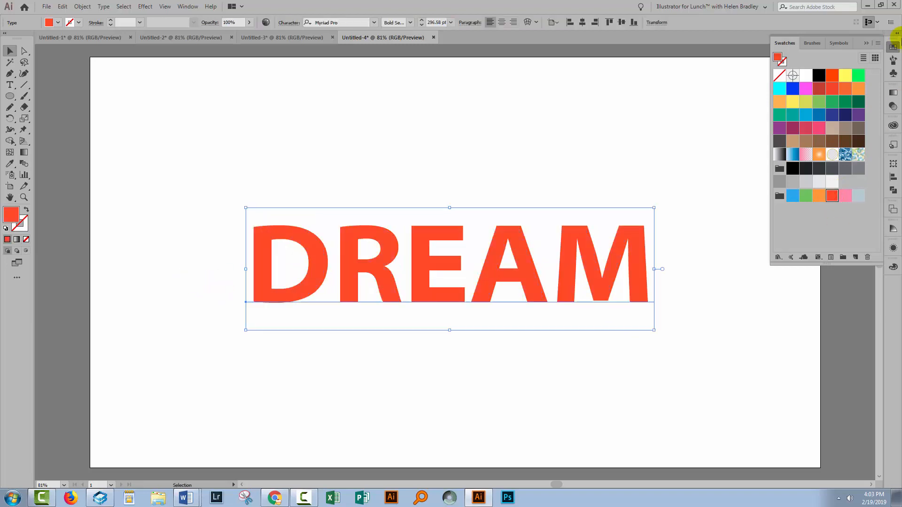
{"action": "left_click", "coordinate": [865, 43]}
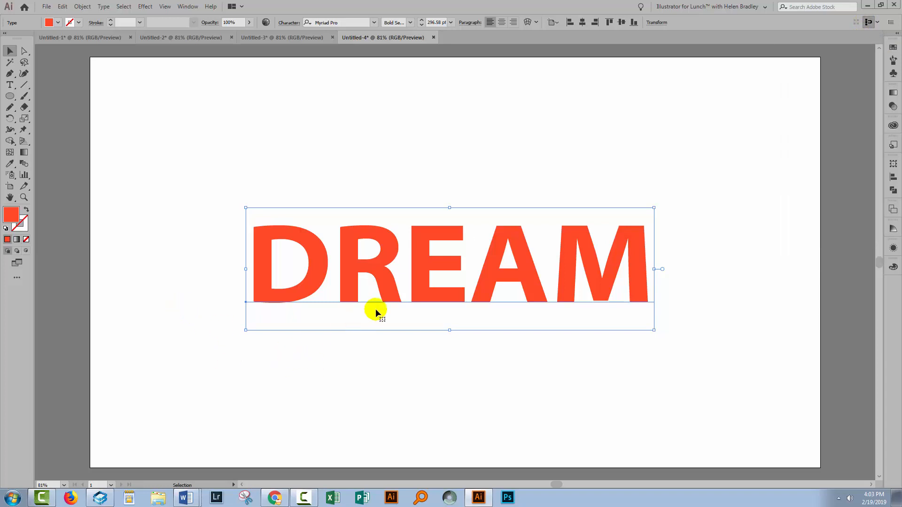
- Duplicate the DREAM text into three copies stacked vertically and line up the uppermost copy with the others
{"action": "left_click_drag", "start_coordinate": [371, 289], "coordinate": [396, 409]}
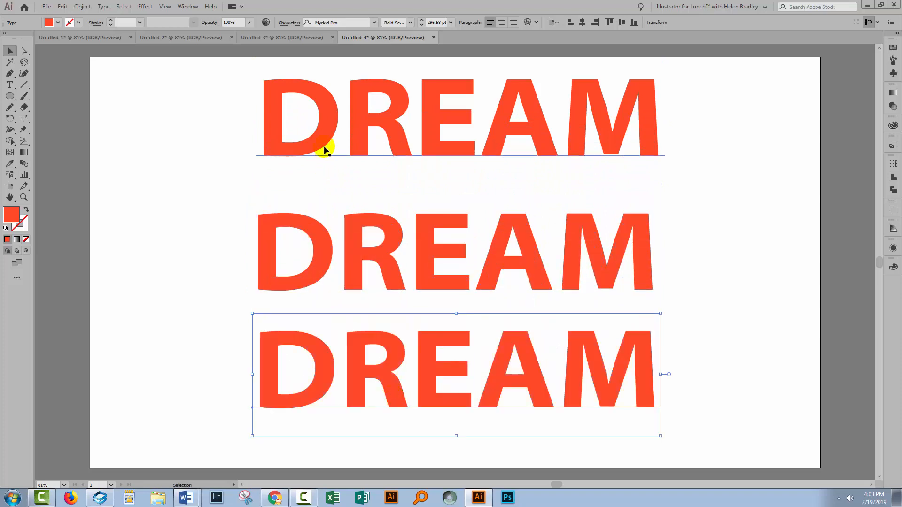
{"action": "mouse_move", "coordinate": [292, 111]}
{"action": "left_mouse_down"}
{"action": "mouse_move", "coordinate": [271, 134]}
{"action": "mouse_move", "coordinate": [287, 122]}
{"action": "left_mouse_up"}
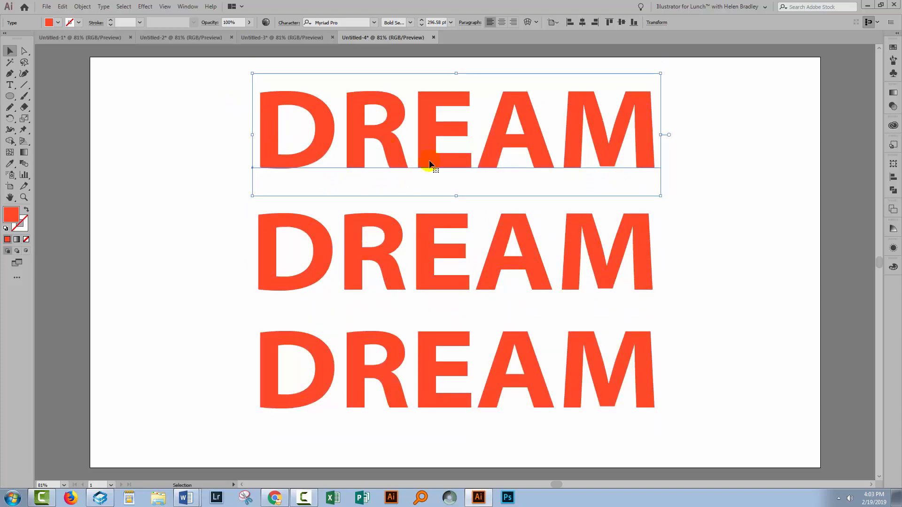
- Begin a Make with Warp envelope distortion on the uppermost DREAM text, using the Arc style
{"action": "left_click_drag", "start_coordinate": [207, 97], "coordinate": [438, 164]}
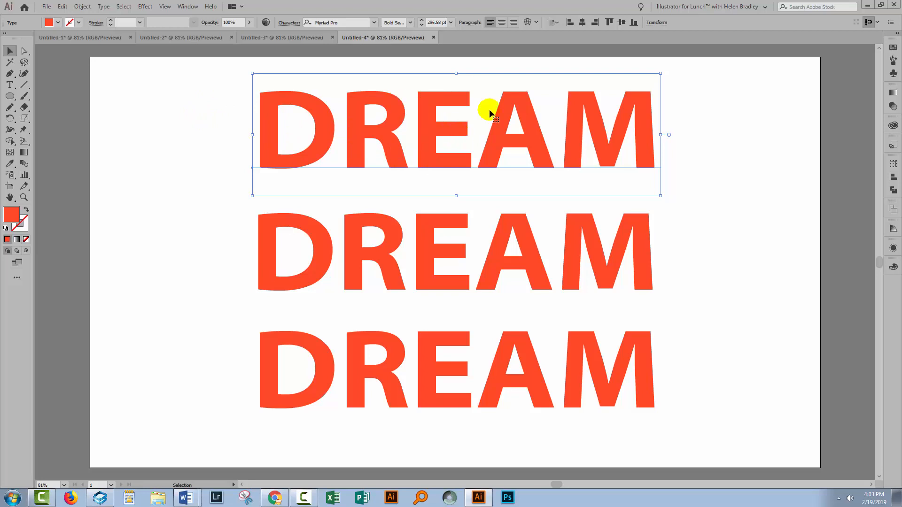
{"action": "left_click", "coordinate": [82, 6]}
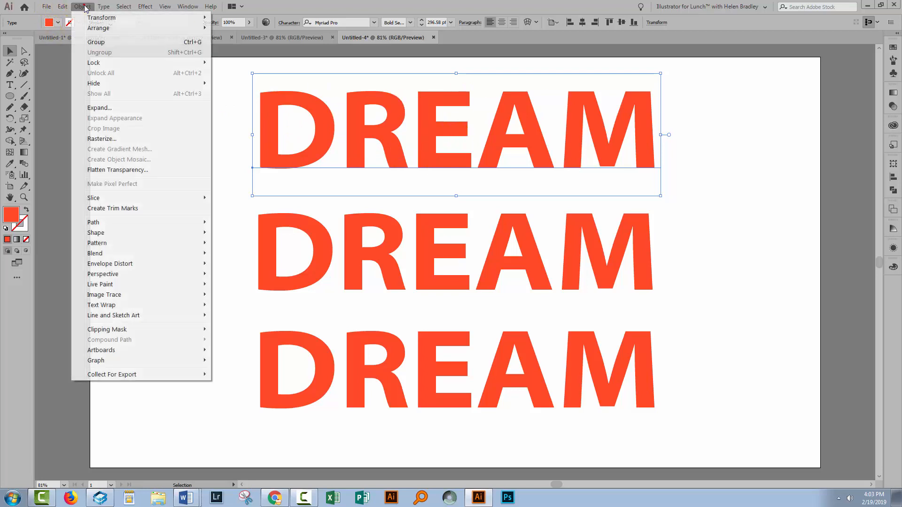
{"action": "mouse_move", "coordinate": [98, 263]}
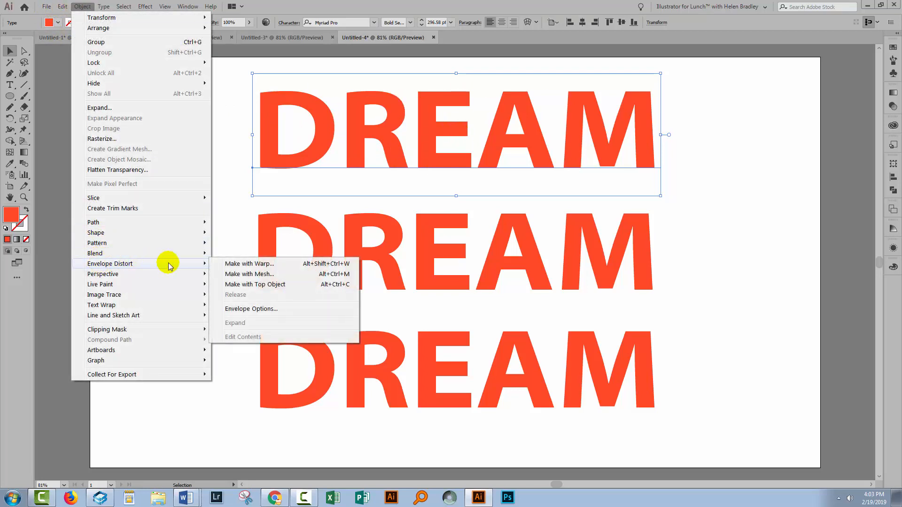
{"action": "left_click", "coordinate": [251, 266]}
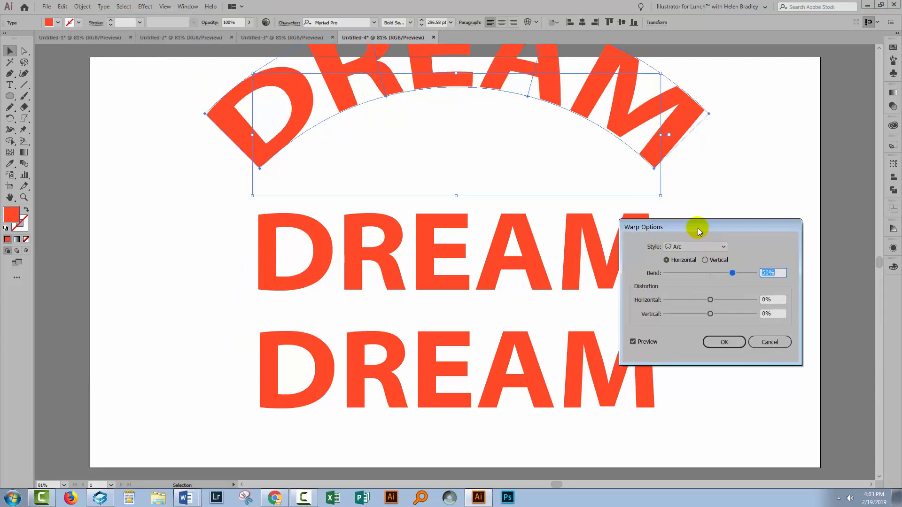
{"action": "left_click_drag", "start_coordinate": [694, 227], "coordinate": [733, 194]}
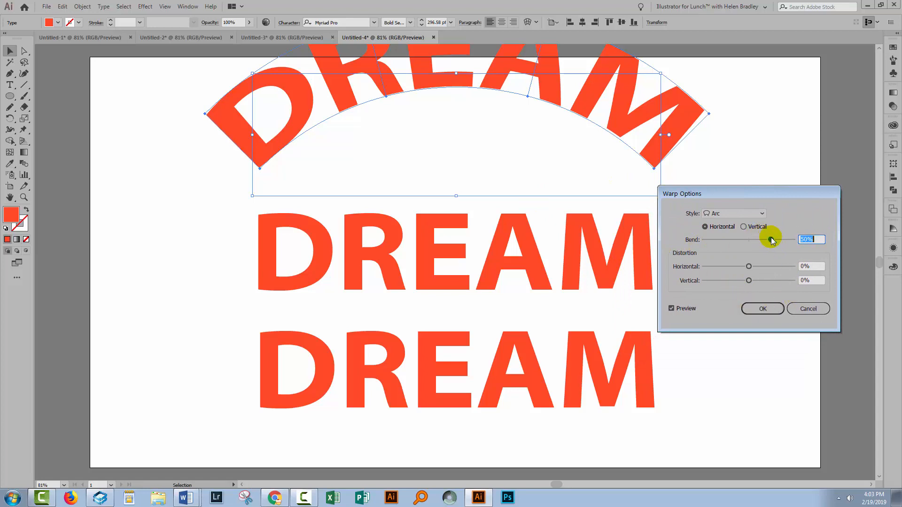
{"action": "left_click", "coordinate": [723, 214]}
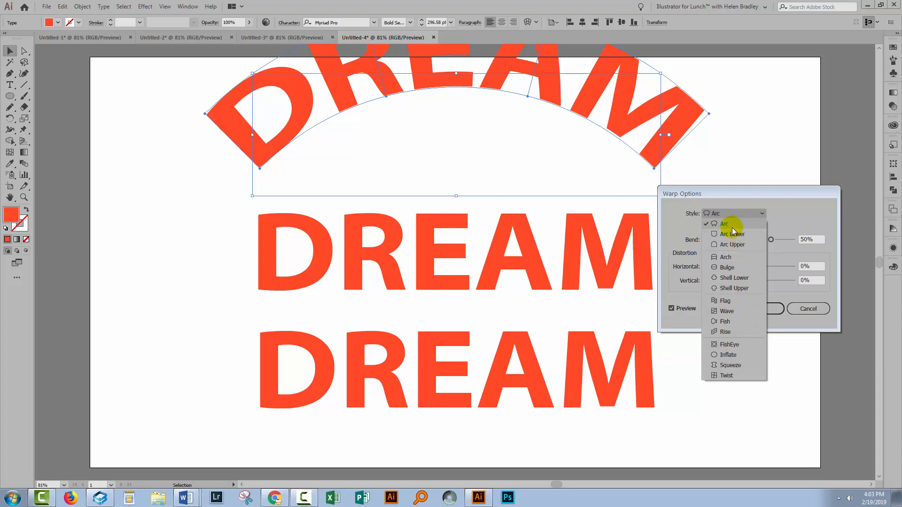
{"action": "left_click", "coordinate": [731, 226]}
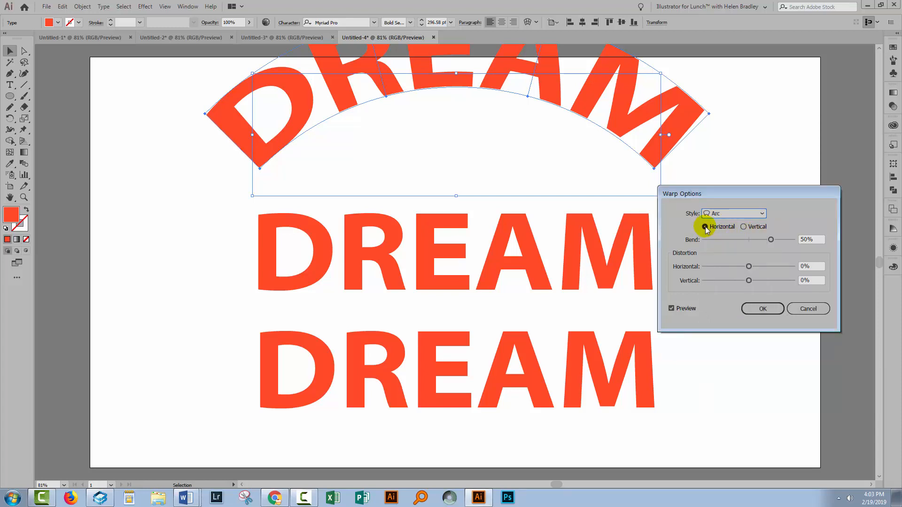
- Try the vertical orientation, return to horizontal, and set Bend to 21%, Horizontal distortion to 1% and Vertical distortion to 5%
{"action": "left_click", "coordinate": [744, 227]}
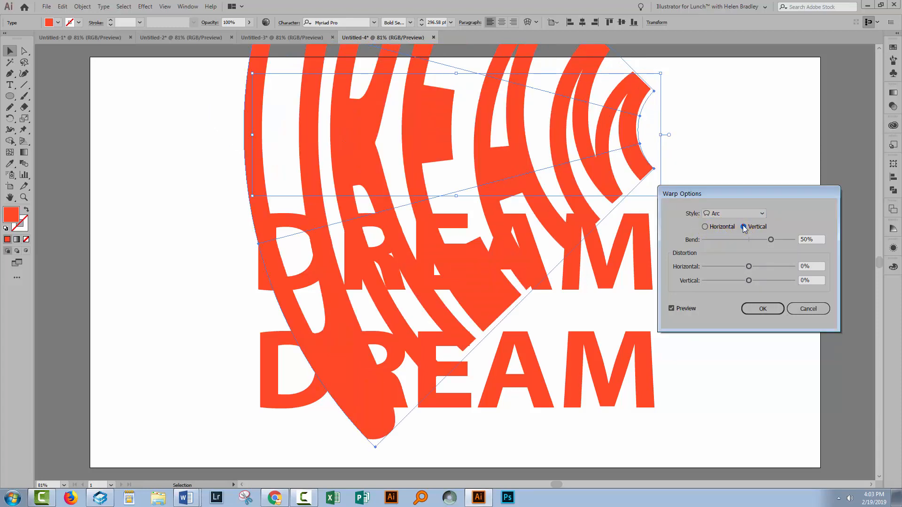
{"action": "left_click", "coordinate": [705, 226]}
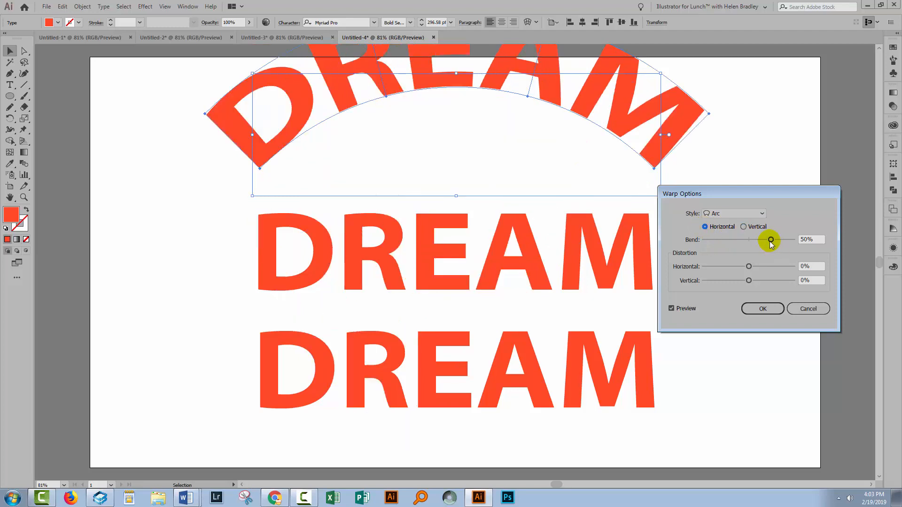
{"action": "left_click_drag", "start_coordinate": [772, 239], "coordinate": [757, 240]}
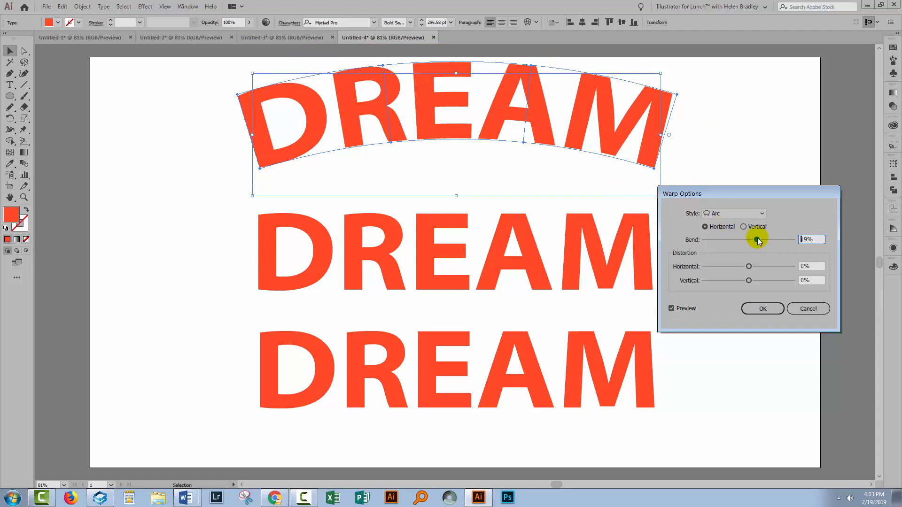
{"action": "left_click_drag", "start_coordinate": [757, 240], "coordinate": [751, 278]}
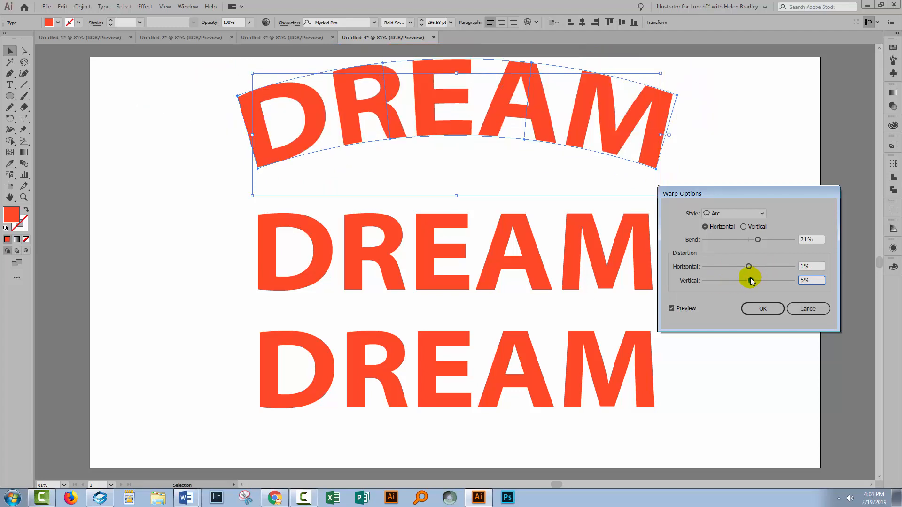
- Switch the warp style to Flag, apply the warp to the uppermost DREAM text and deselect it
{"action": "left_click", "coordinate": [740, 215]}
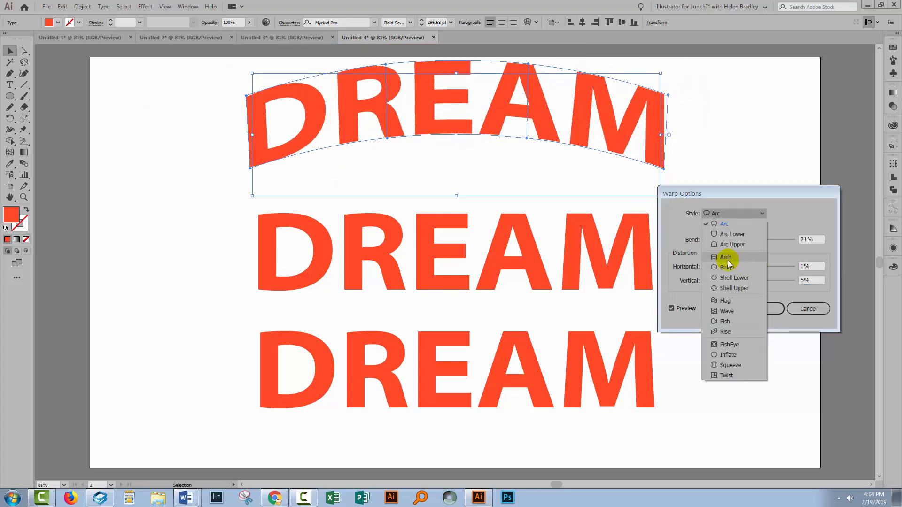
{"action": "left_click", "coordinate": [733, 302]}
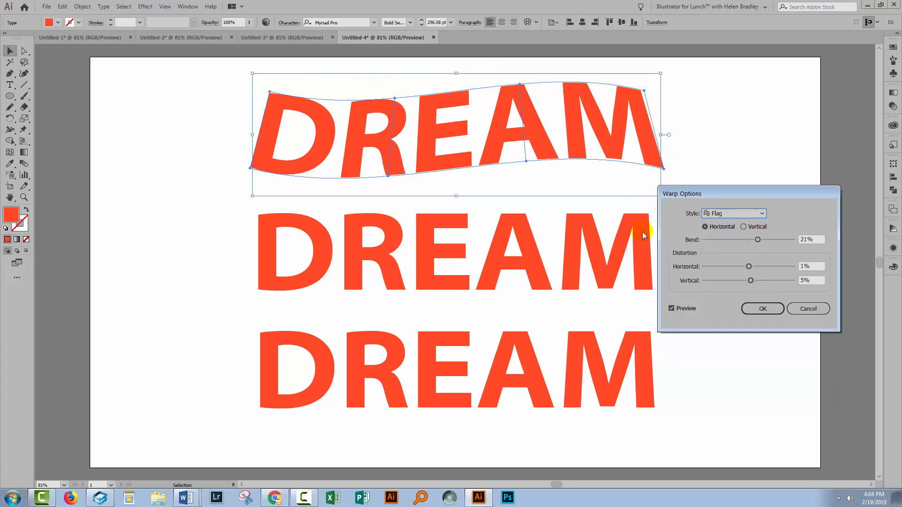
{"action": "left_click", "coordinate": [763, 311]}
{"action": "left_click", "coordinate": [186, 265]}
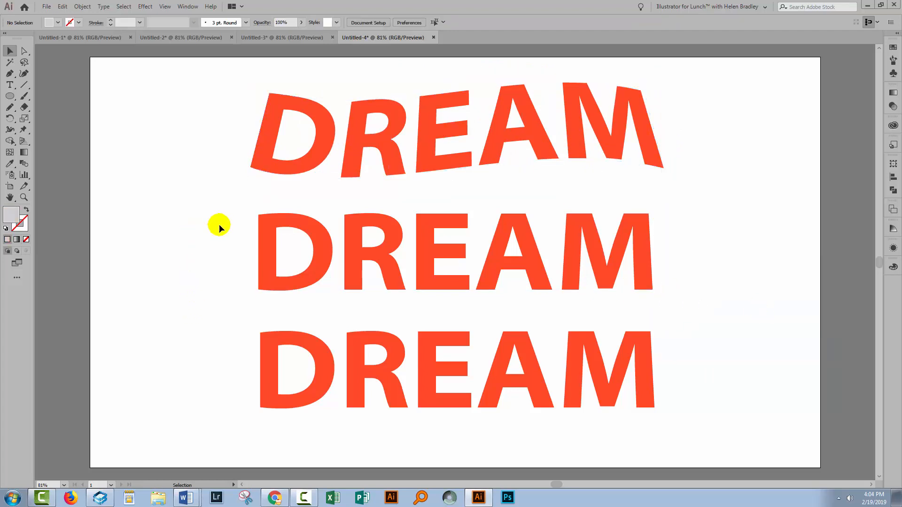
- Apply a Make with Mesh envelope distortion with 2 rows and 4 columns to the middle DREAM text
{"action": "left_click_drag", "start_coordinate": [219, 228], "coordinate": [316, 285]}
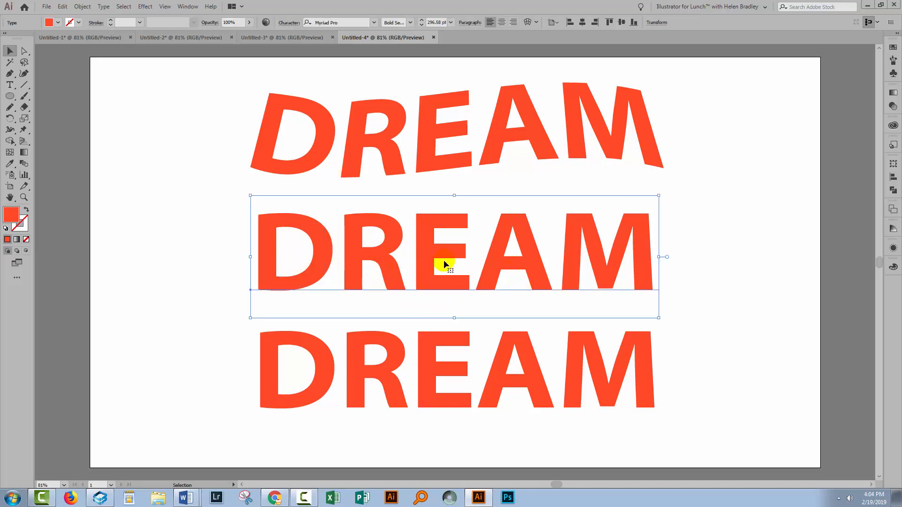
{"action": "left_click", "coordinate": [88, 11]}
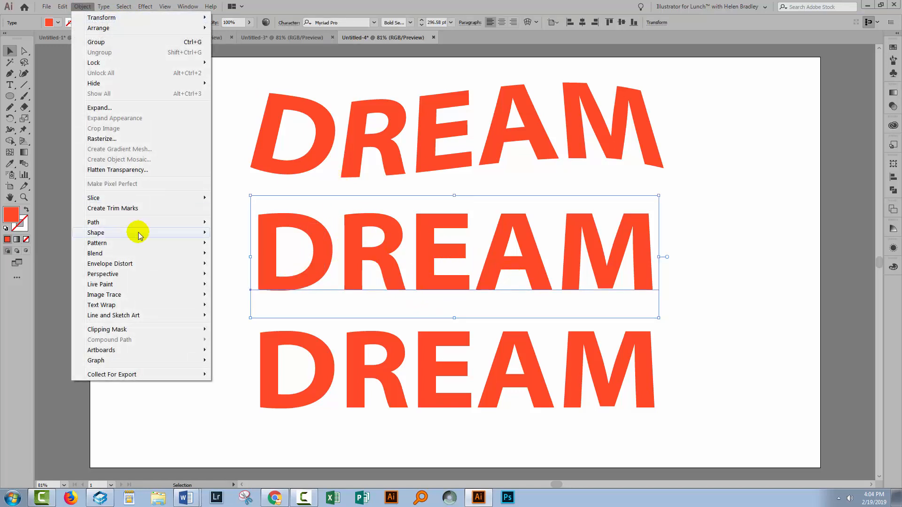
{"action": "mouse_move", "coordinate": [135, 266]}
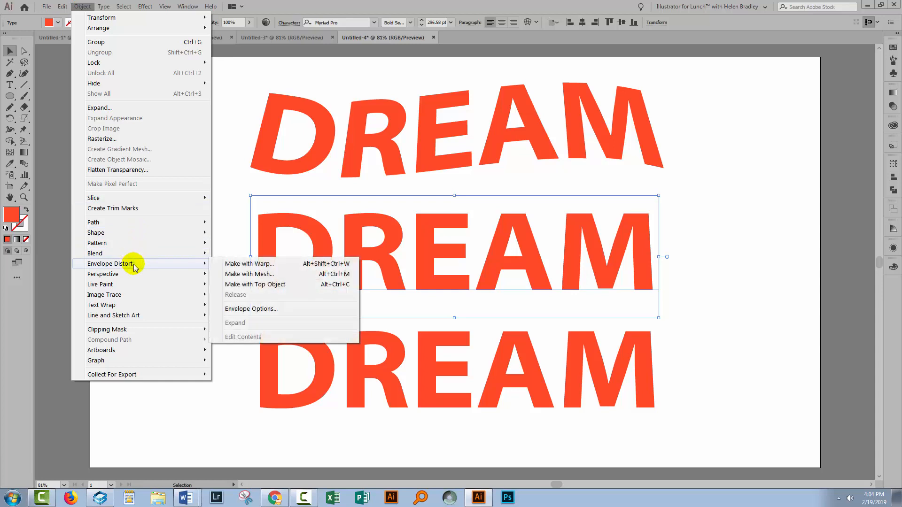
{"action": "left_click", "coordinate": [248, 275]}
{"action": "left_click_drag", "start_coordinate": [632, 313], "coordinate": [747, 264]}
{"action": "left_click", "coordinate": [713, 331]}
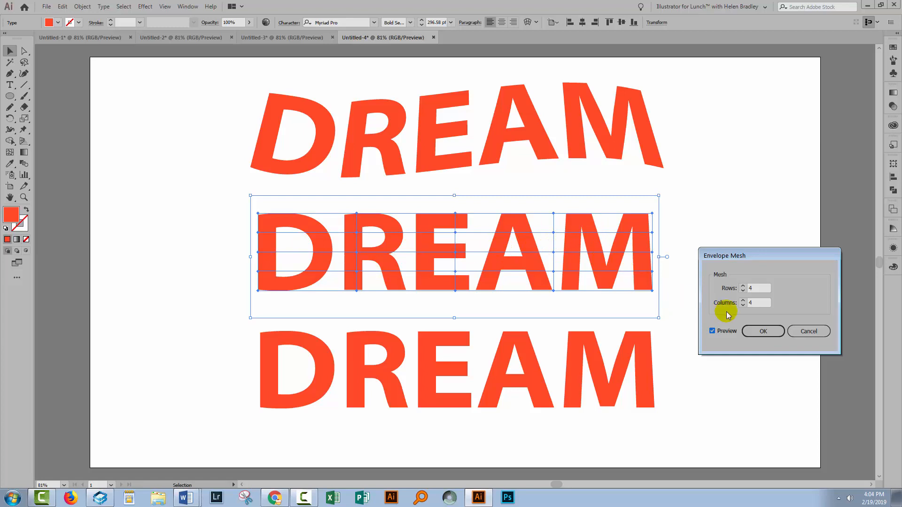
{"action": "left_click", "coordinate": [743, 291]}
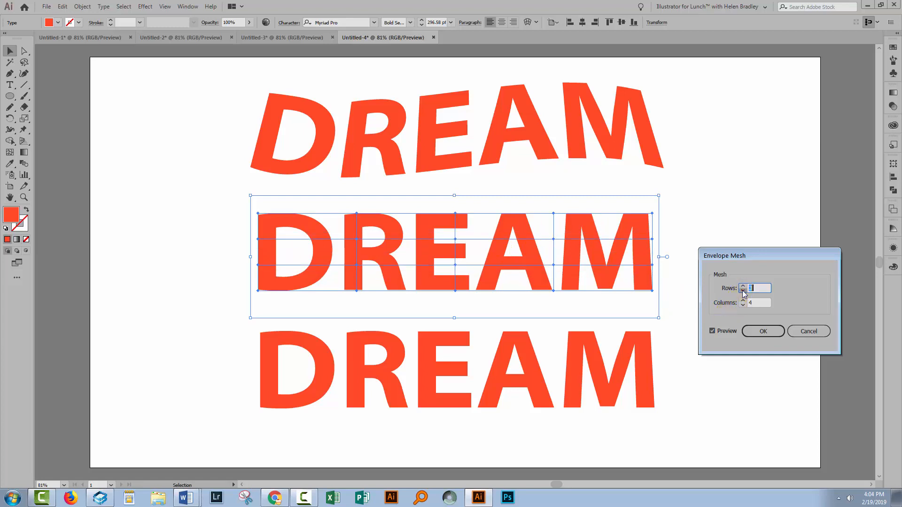
{"action": "left_click", "coordinate": [743, 291]}
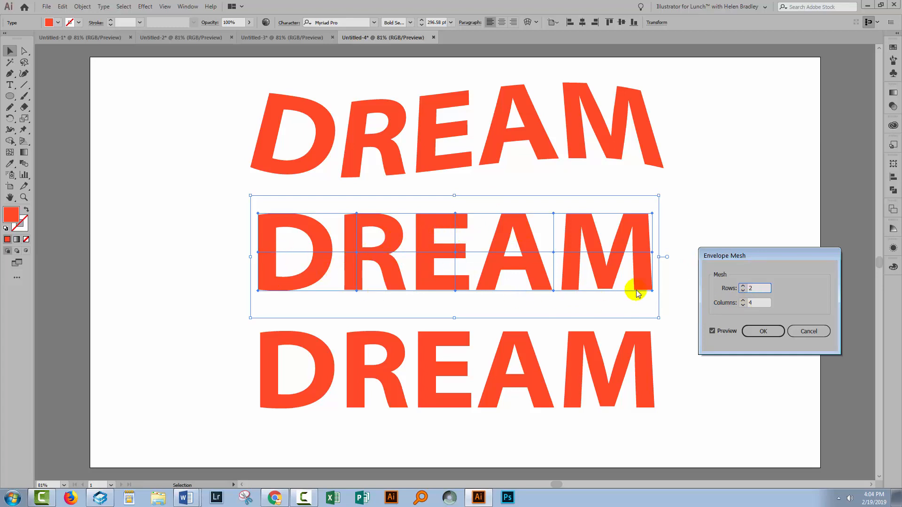
{"action": "left_click", "coordinate": [757, 333]}
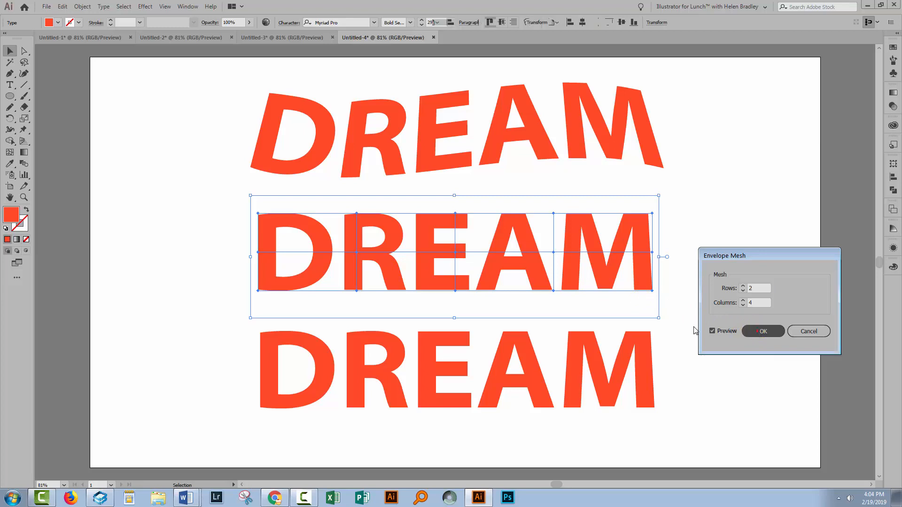
- Move the upper-edge mesh point above the R of the middle DREAM text up by about 46 px using Direct Selection
{"action": "left_click", "coordinate": [120, 113]}
{"action": "key", "text": "a"}
{"action": "left_click", "coordinate": [342, 222]}
{"action": "left_click", "coordinate": [357, 214]}
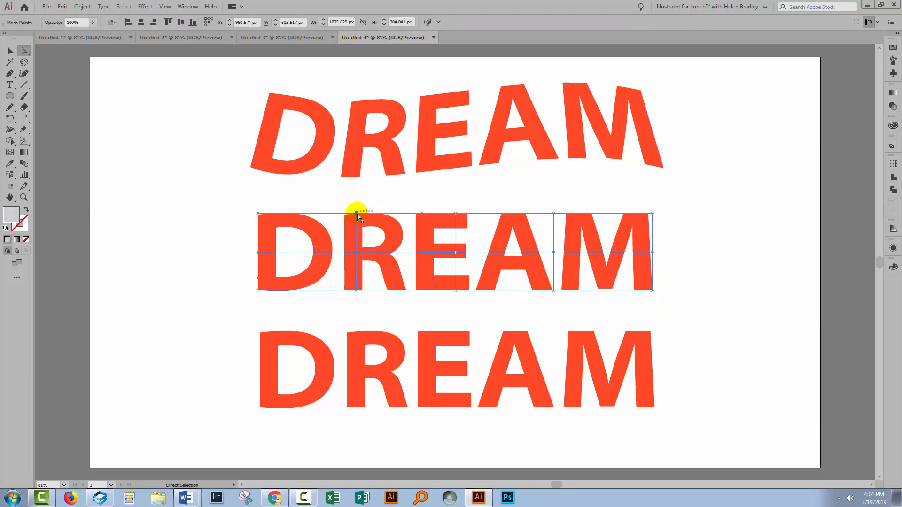
{"action": "left_click", "coordinate": [357, 213]}
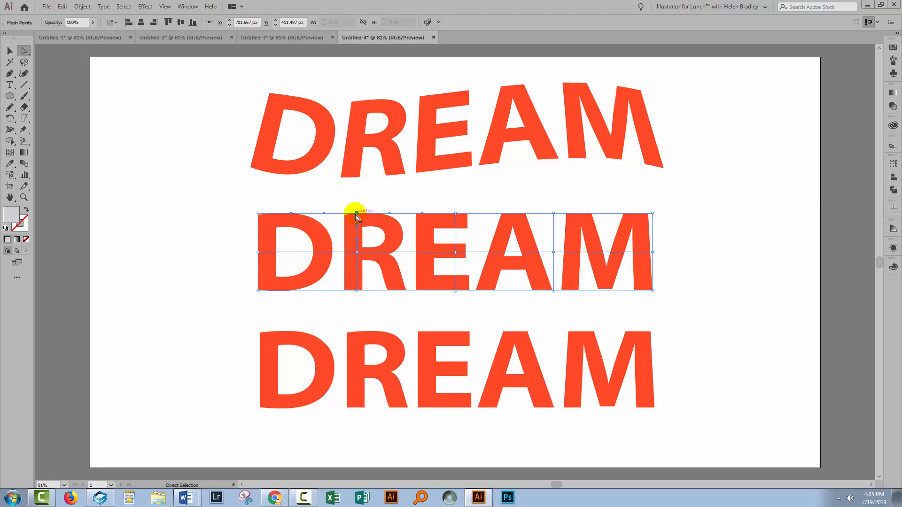
{"action": "left_click_drag", "start_coordinate": [357, 214], "coordinate": [356, 196]}
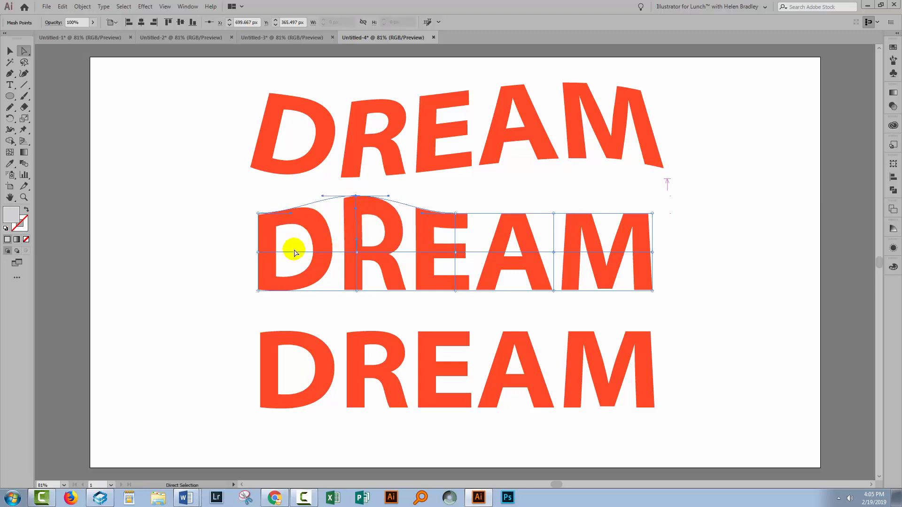
- Move the lower-edge mesh point beneath the E down about 54 px and angle the handle under the A downward to smooth the curve
{"action": "left_click", "coordinate": [455, 291]}
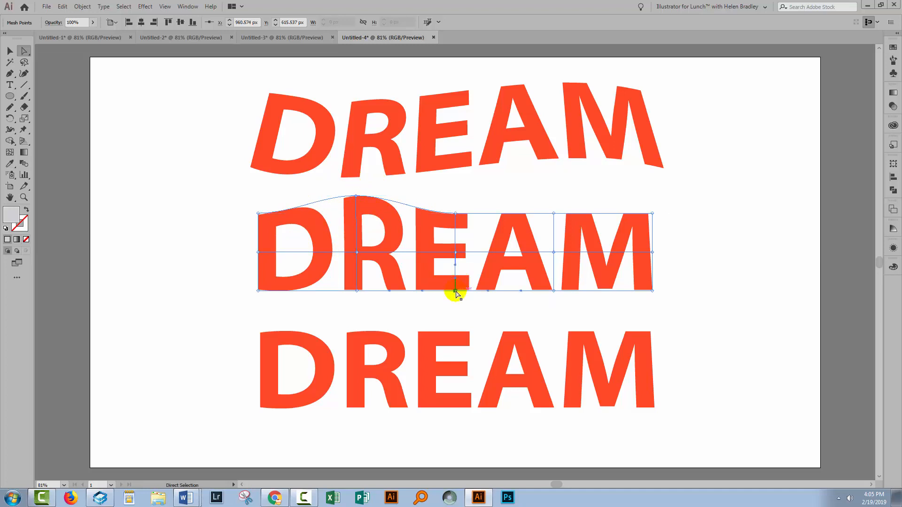
{"action": "left_click_drag", "start_coordinate": [454, 291], "coordinate": [455, 311]}
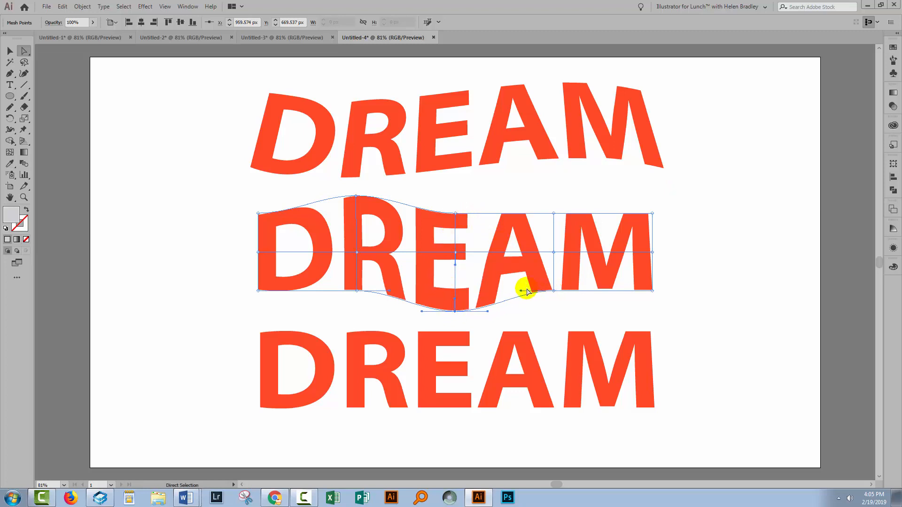
{"action": "left_click", "coordinate": [554, 291]}
{"action": "left_click_drag", "start_coordinate": [521, 291], "coordinate": [515, 306]}
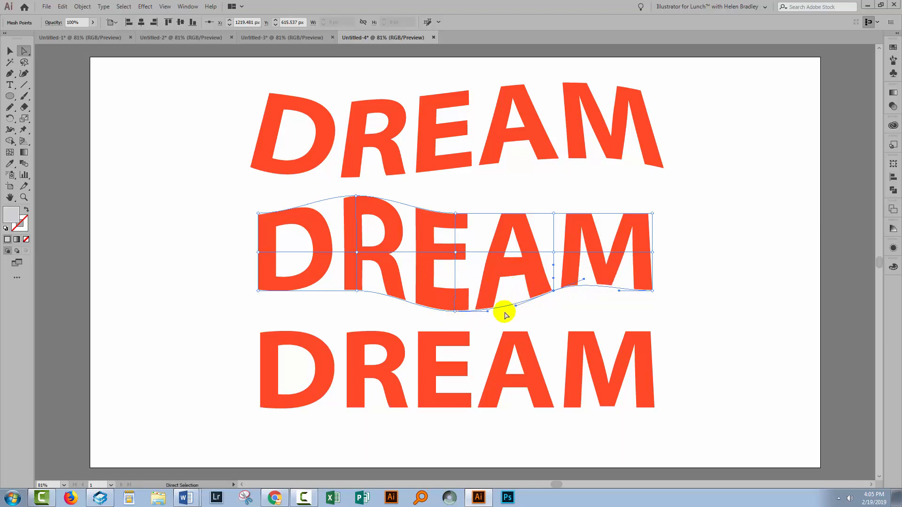
- Pull the corner mesh point's handle beneath the M downward so the lower edge bulges there, and deselect the text
{"action": "left_click", "coordinate": [620, 292]}
{"action": "left_click", "coordinate": [654, 288]}
{"action": "left_click", "coordinate": [652, 291]}
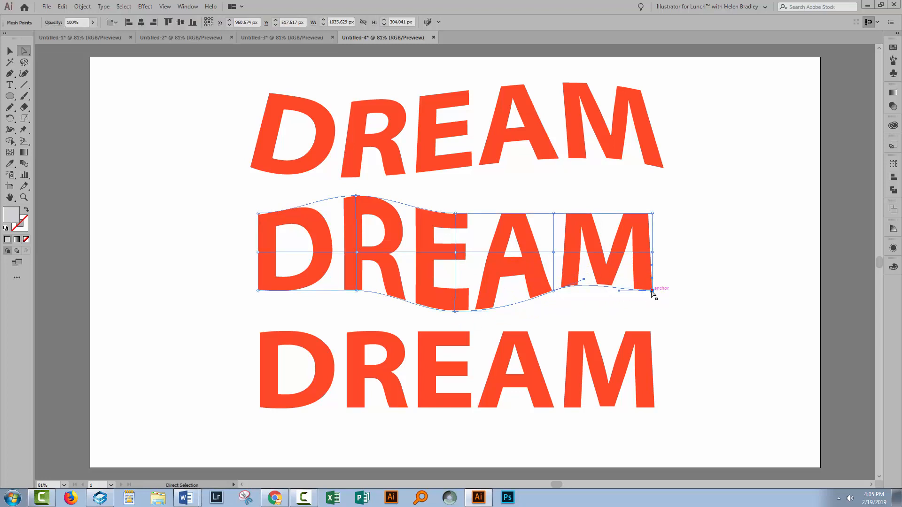
{"action": "left_click", "coordinate": [619, 291]}
{"action": "left_click_drag", "start_coordinate": [620, 293], "coordinate": [605, 317]}
{"action": "left_click", "coordinate": [675, 302]}
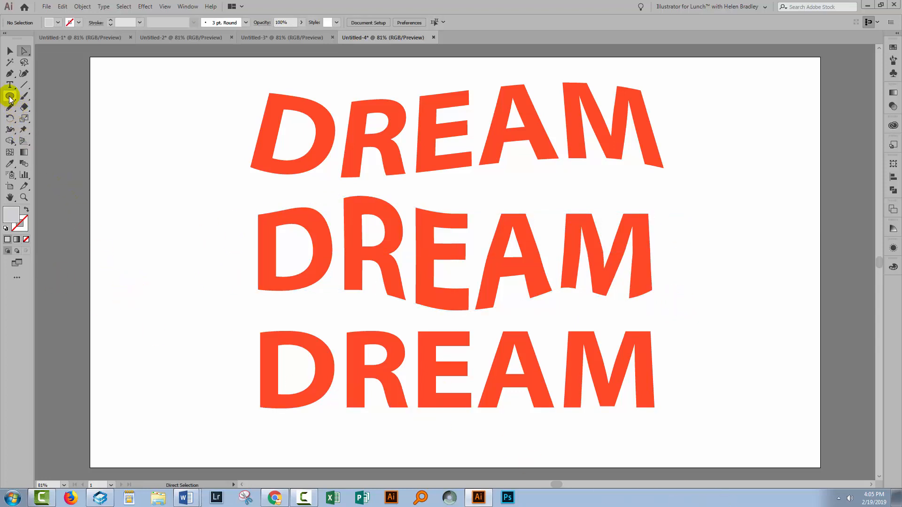
- Draw an unfilled, light gray outlined ellipse about 1077 by 132 px over the lowest DREAM text and deselect it
{"action": "mouse_move", "coordinate": [10, 98]}
{"action": "left_mouse_down"}
{"action": "mouse_move", "coordinate": [38, 107]}
{"action": "mouse_move", "coordinate": [38, 119]}
{"action": "left_mouse_up"}
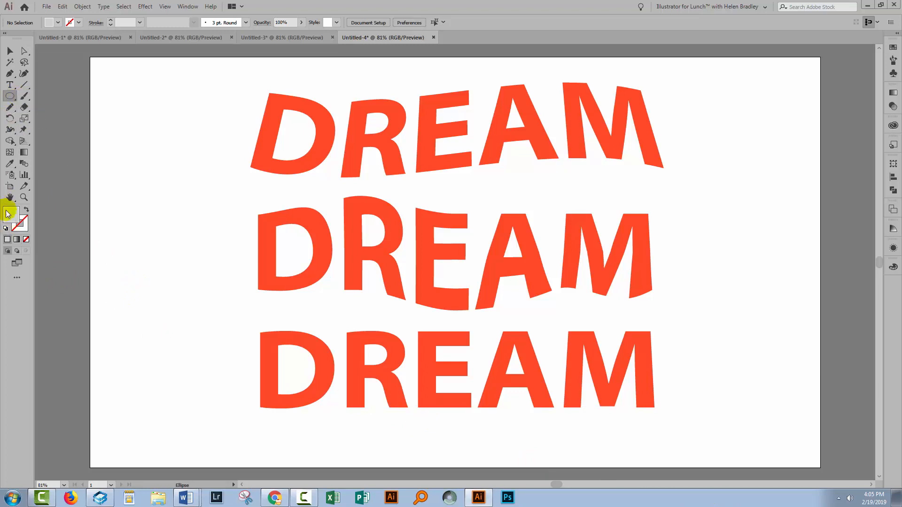
{"action": "left_click", "coordinate": [27, 210]}
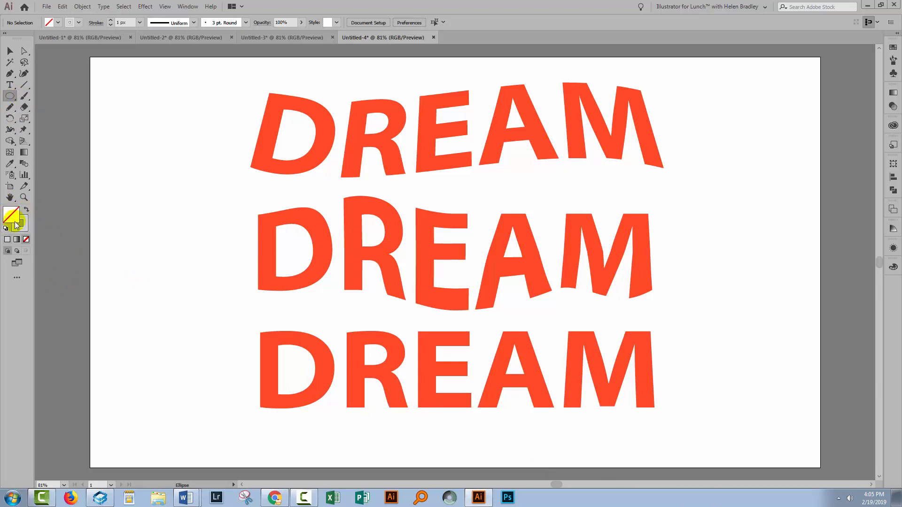
{"action": "left_click", "coordinate": [21, 227]}
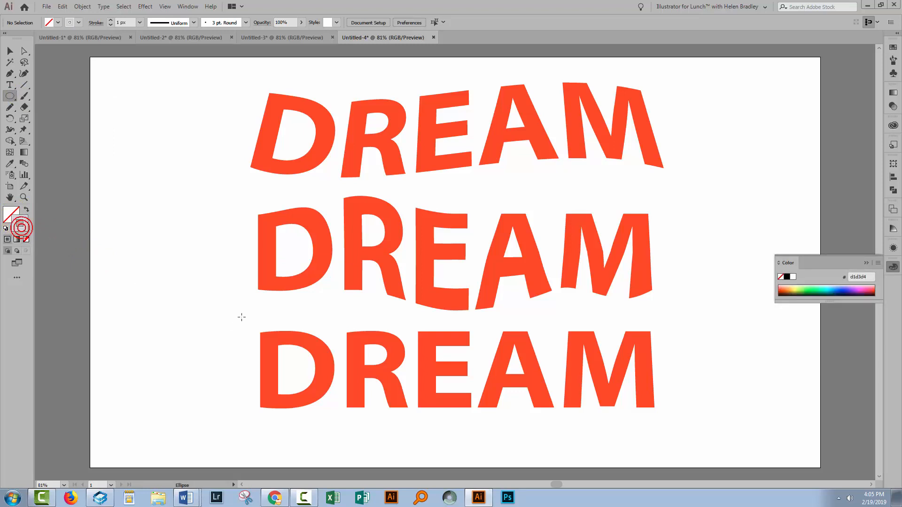
{"action": "left_click", "coordinate": [866, 262]}
{"action": "left_click_drag", "start_coordinate": [253, 343], "coordinate": [662, 393]}
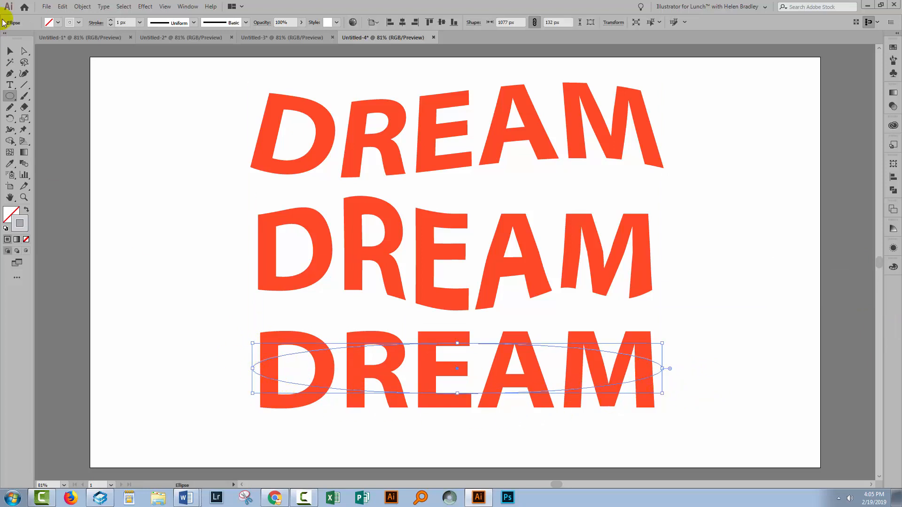
{"action": "left_click", "coordinate": [10, 51]}
{"action": "left_click", "coordinate": [187, 376]}
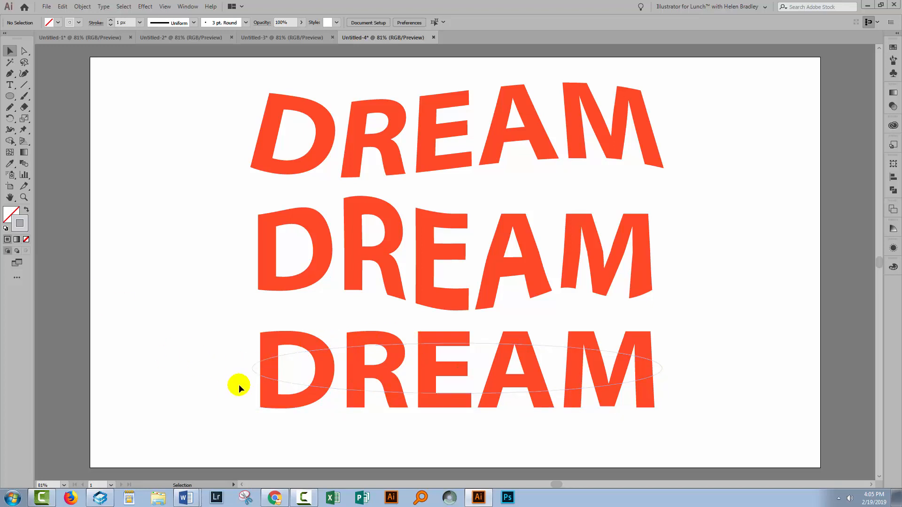
- Swap the ellipse's fill and stroke so it has a light gray fill and no stroke, and deselect it
{"action": "left_click", "coordinate": [253, 372]}
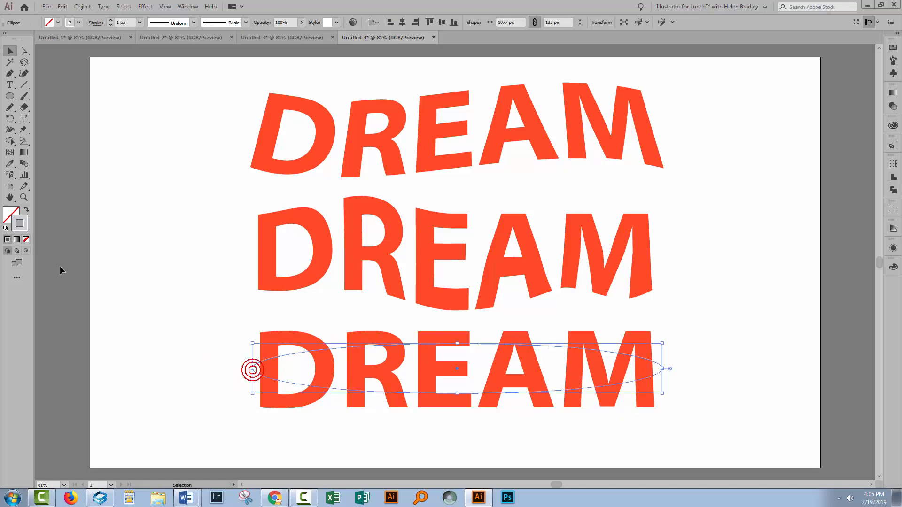
{"action": "left_click", "coordinate": [26, 209]}
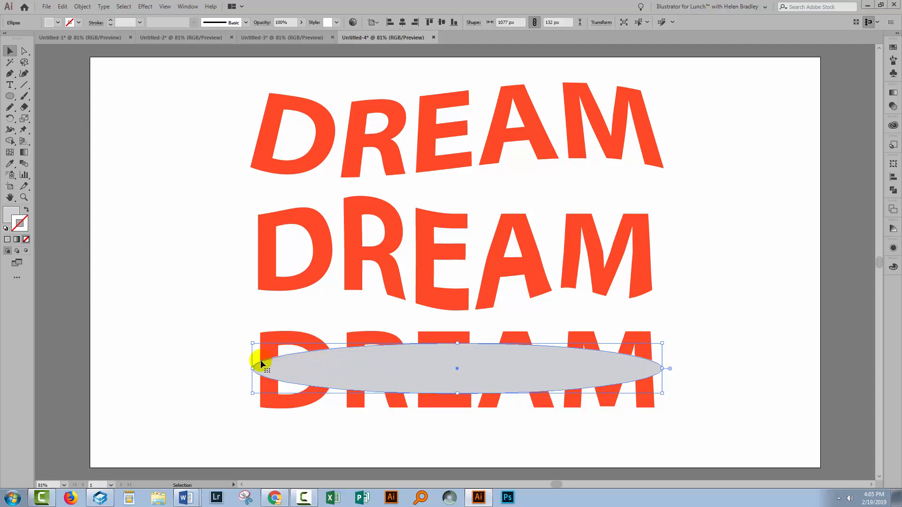
{"action": "left_click", "coordinate": [199, 353]}
- Distort the lowest DREAM text into the ellipse's shape with Make with Top Object, and deselect the result
{"action": "left_click_drag", "start_coordinate": [201, 349], "coordinate": [324, 379]}
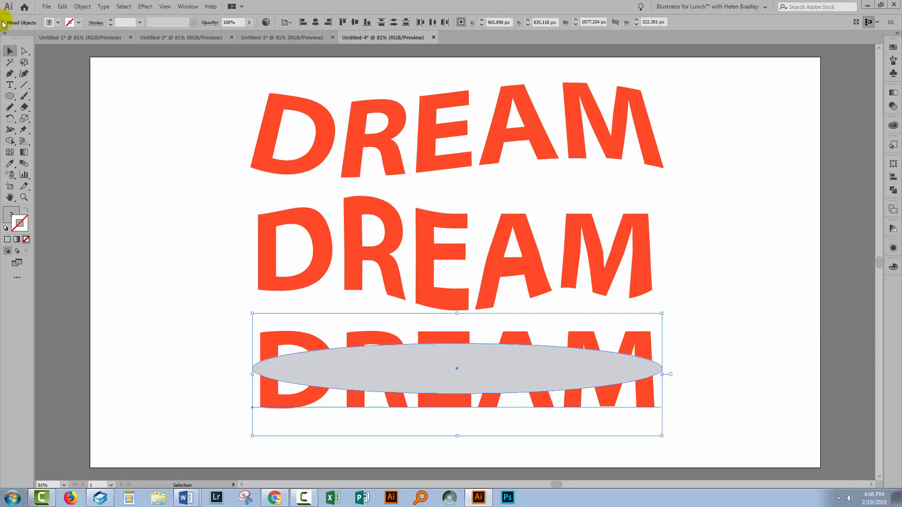
{"action": "left_click", "coordinate": [81, 7]}
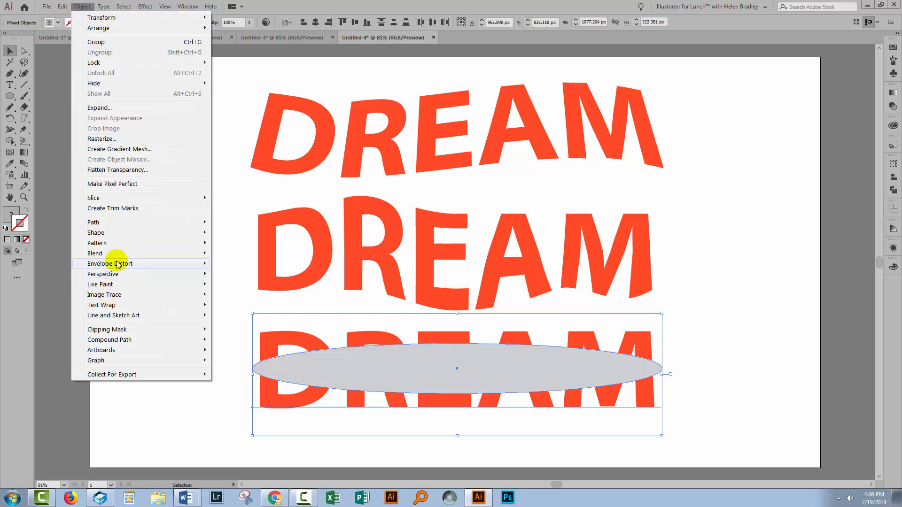
{"action": "mouse_move", "coordinate": [141, 264]}
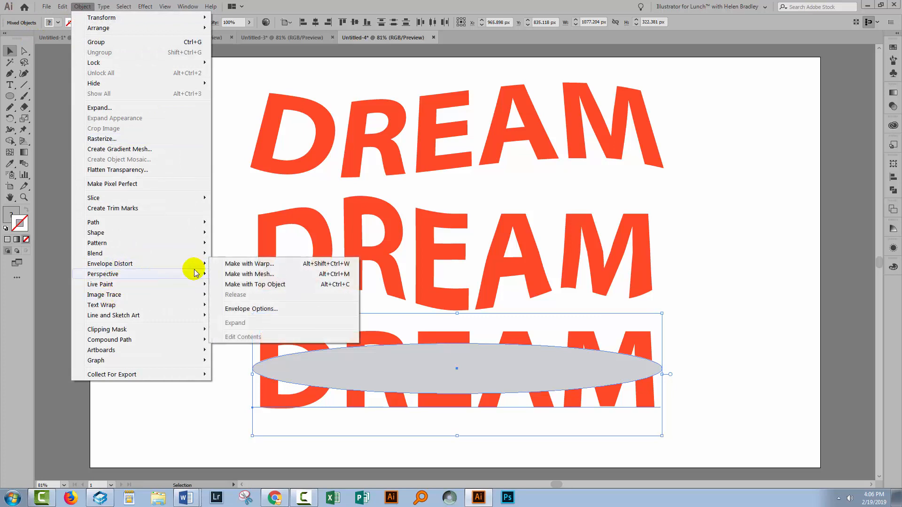
{"action": "left_click", "coordinate": [269, 285]}
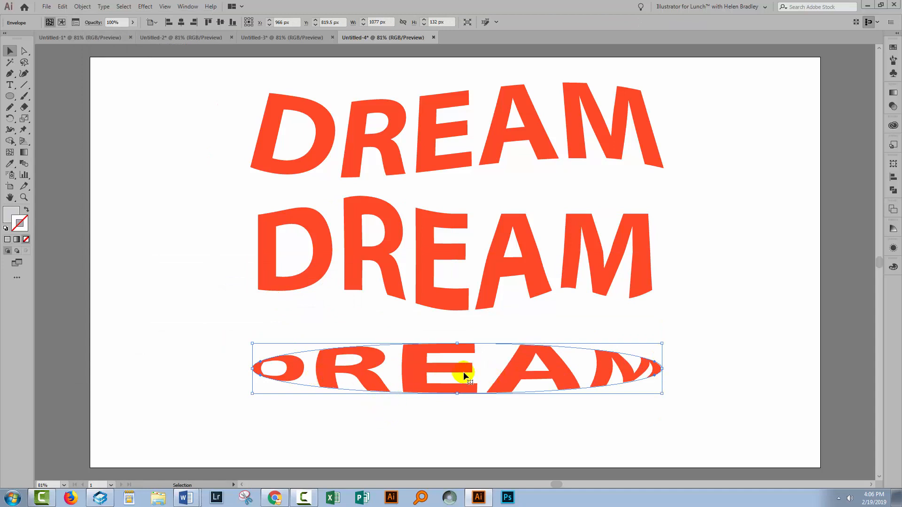
{"action": "left_click", "coordinate": [196, 386]}
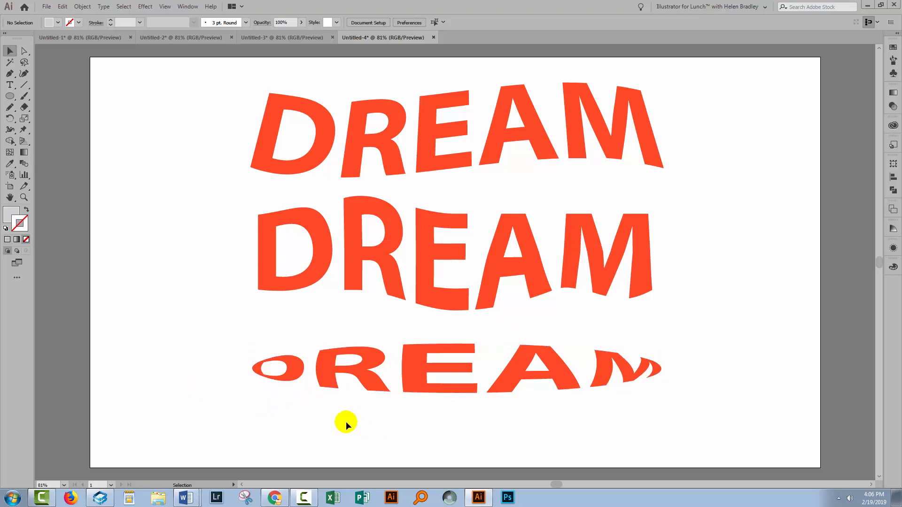
{"action": "left_click", "coordinate": [308, 389]}
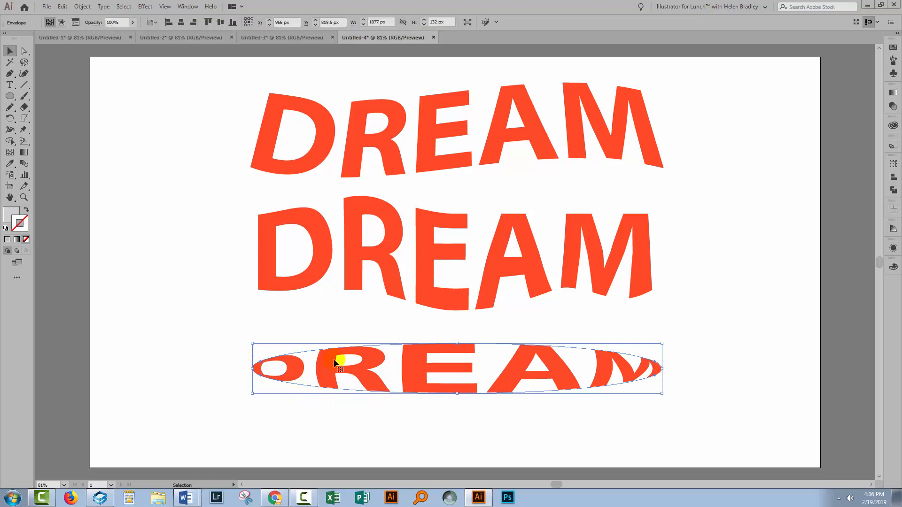
{"action": "left_click", "coordinate": [207, 389]}
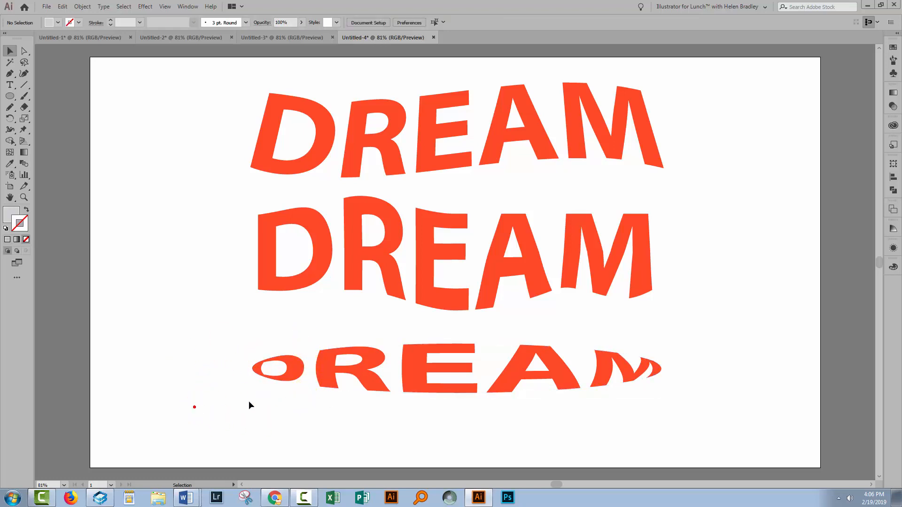
{"action": "left_click", "coordinate": [291, 380]}
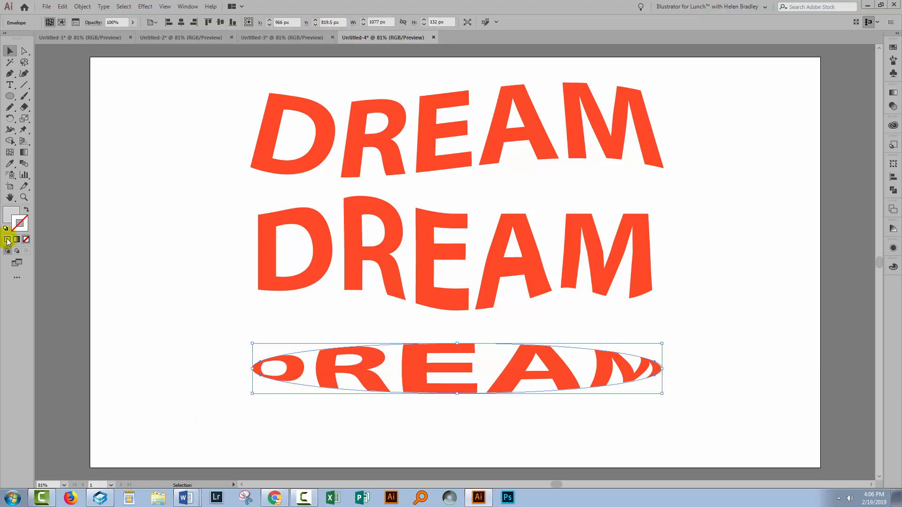
{"action": "left_click", "coordinate": [199, 364]}
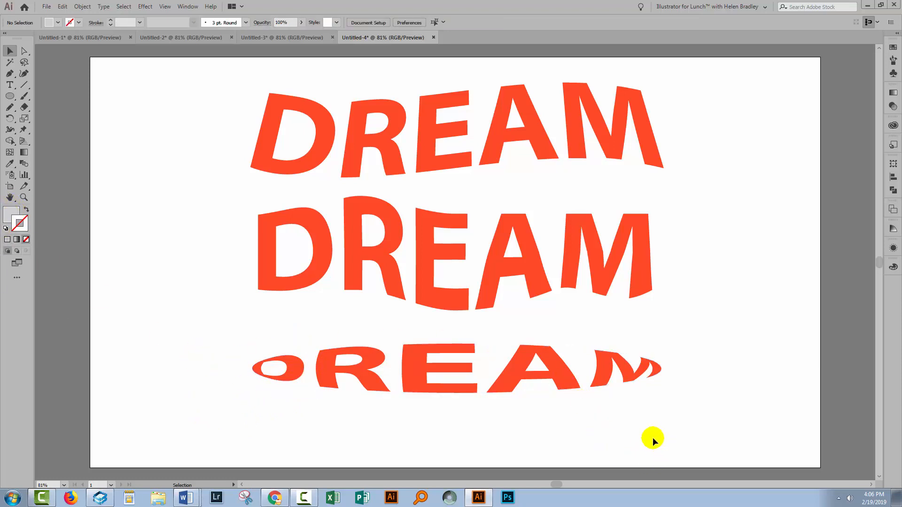